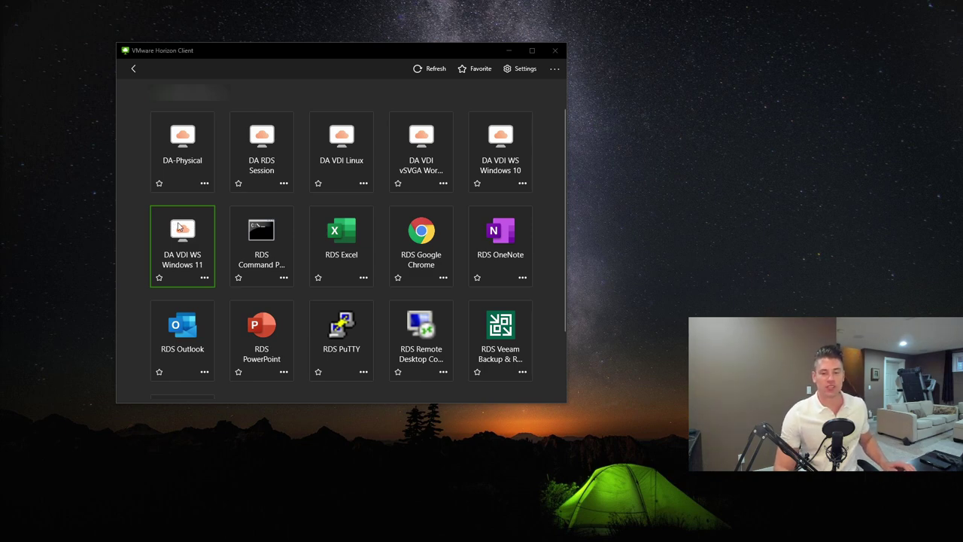
# Launch the DA VDI WS Windows 11 desktop and run it fullscreen with the toolbar collapsed.
pyautogui.doubleClick(179, 228)
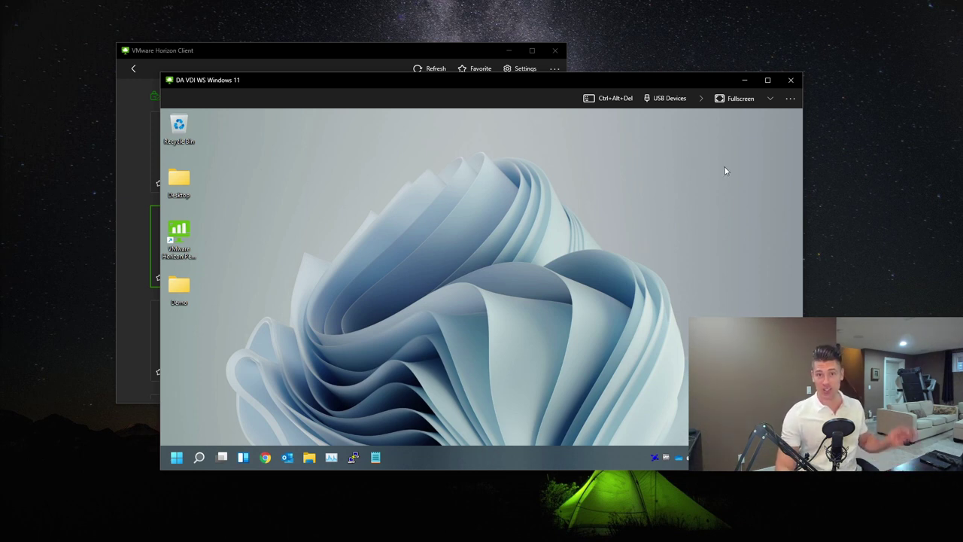
pyautogui.click(740, 99)
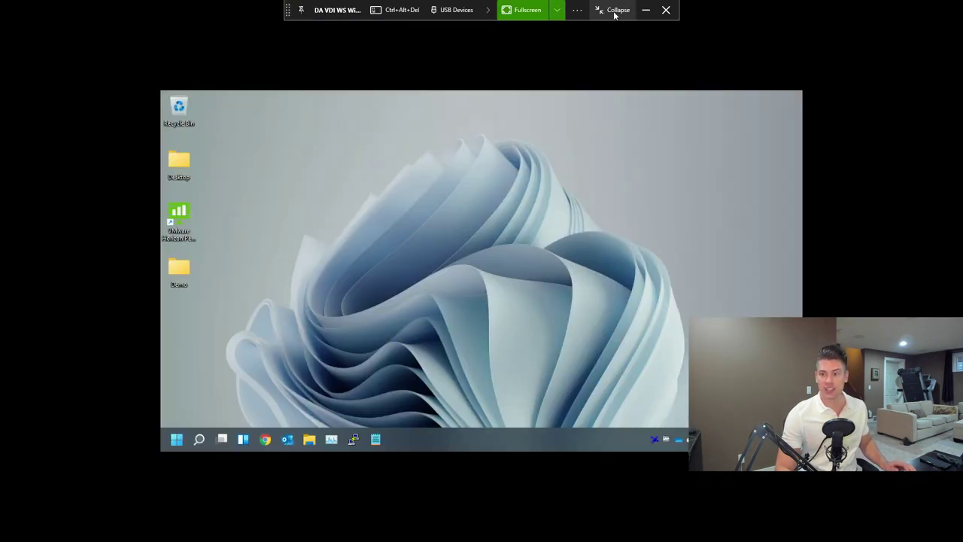
pyautogui.click(613, 10)
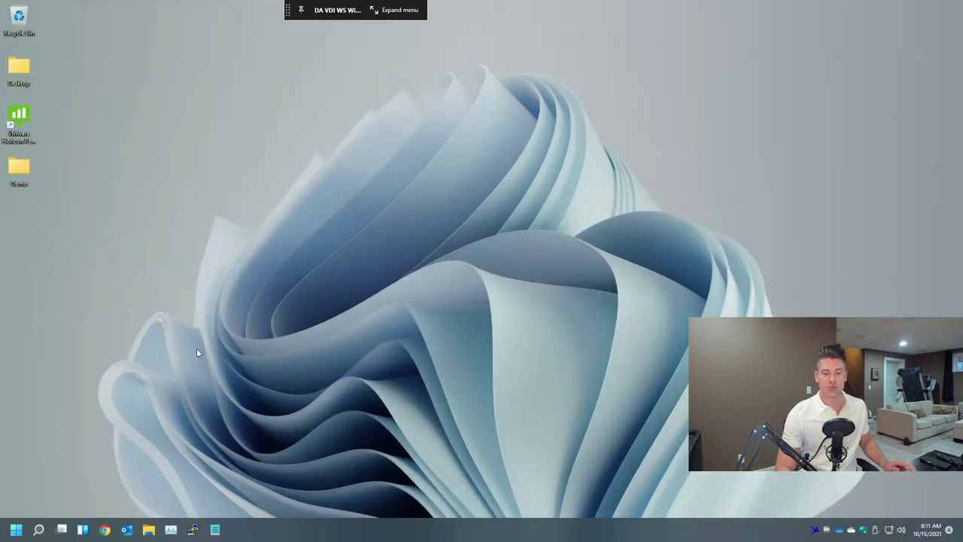
# Show Task Manager's GPU 0 (AMD FirePro S7150) performance page on the left side.
pyautogui.click(173, 530)
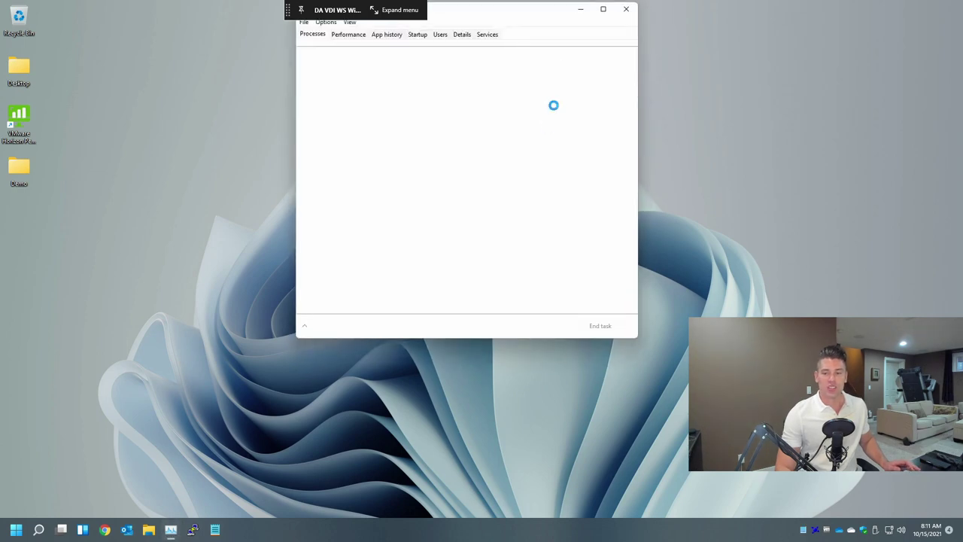
pyautogui.moveTo(512, 13); pyautogui.dragTo(729, 69)
pyautogui.click(563, 90)
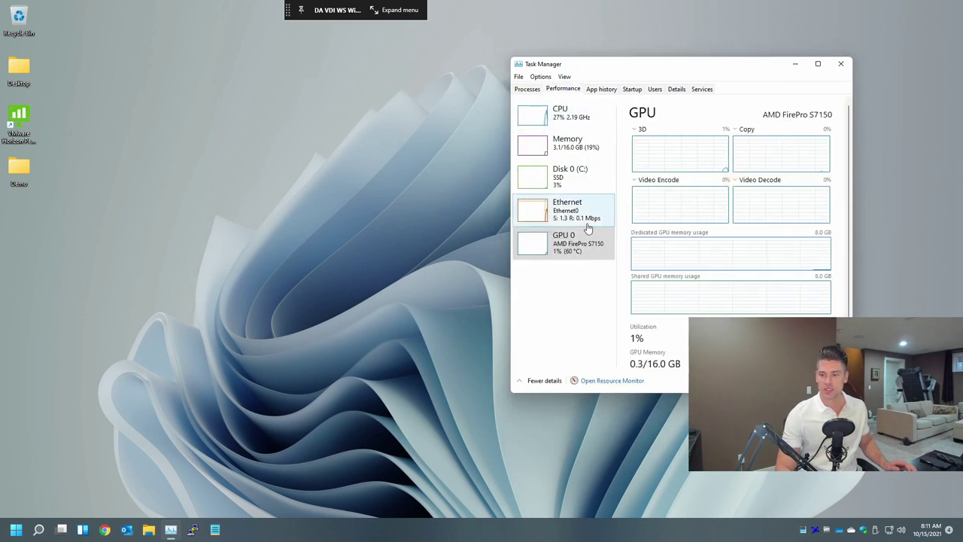
pyautogui.moveTo(638, 61); pyautogui.dragTo(247, 58)
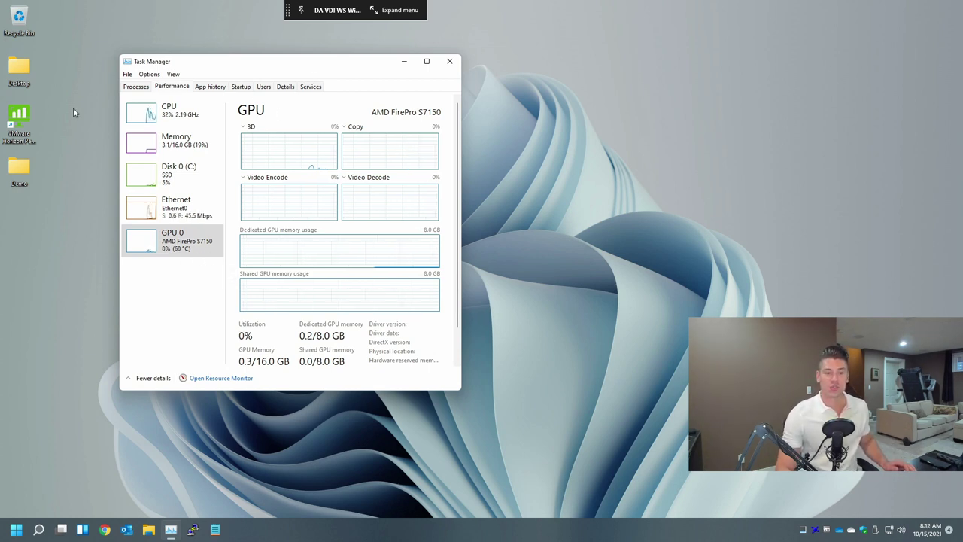
pyautogui.click(19, 120)
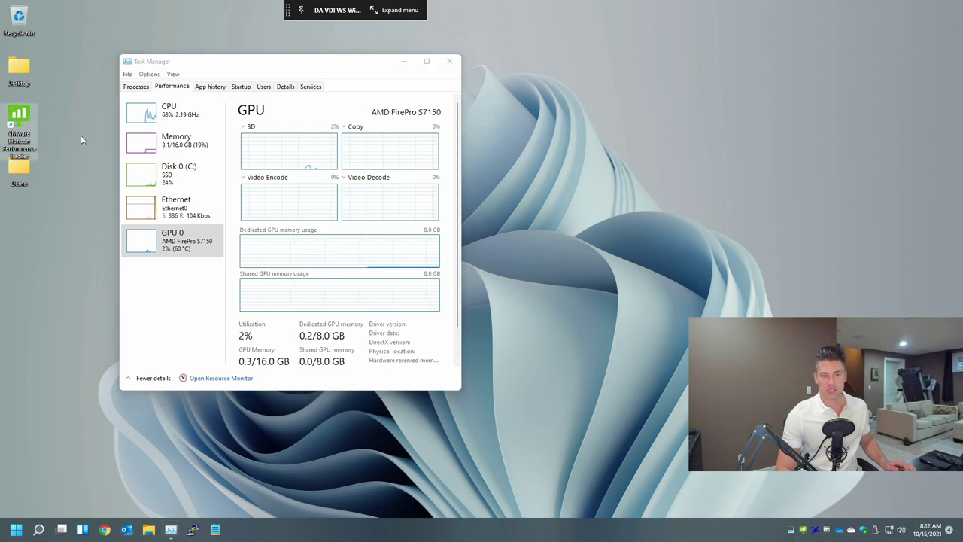
# Place Performance Tracker on the right and switch to its detailed Blast statistics view.
pyautogui.moveTo(495, 110); pyautogui.dragTo(773, 84)
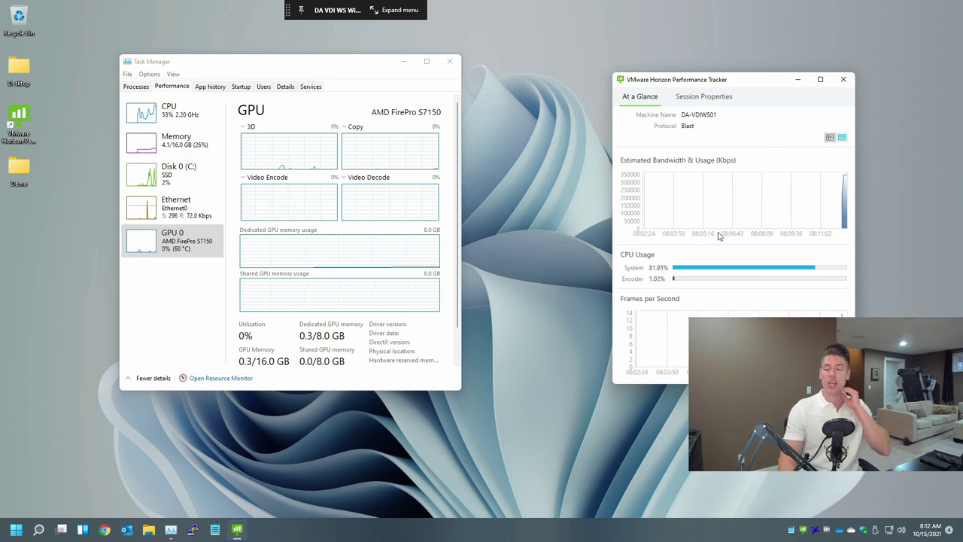
pyautogui.click(844, 138)
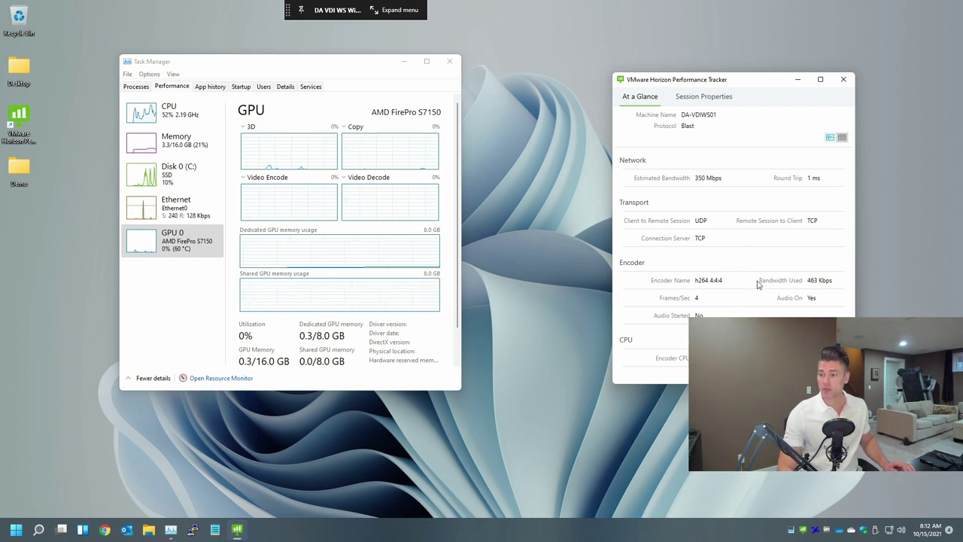
pyautogui.moveTo(751, 79); pyautogui.dragTo(770, 49)
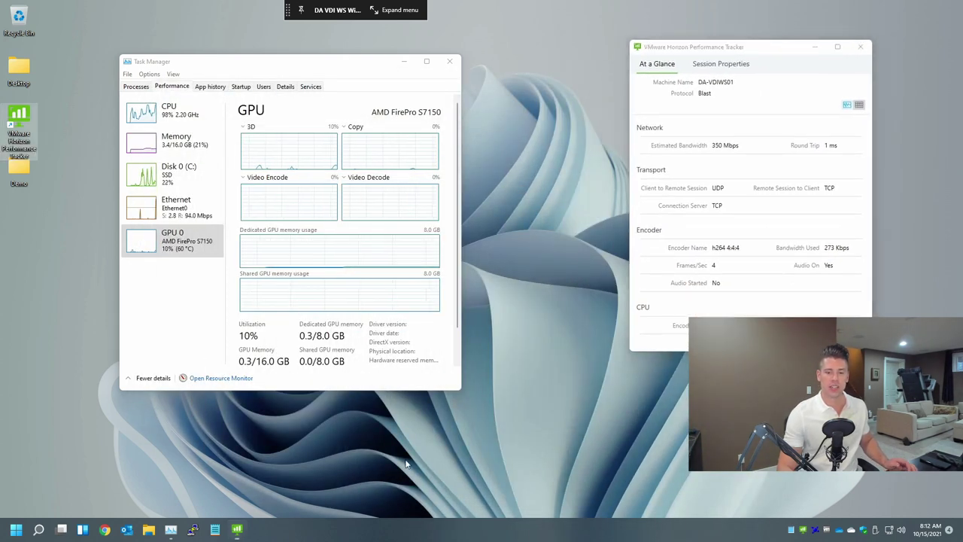
pyautogui.press('super')
# Open Device Manager and expand Display adapters to show the AMD FirePro S7150.
pyautogui.write('device manager')
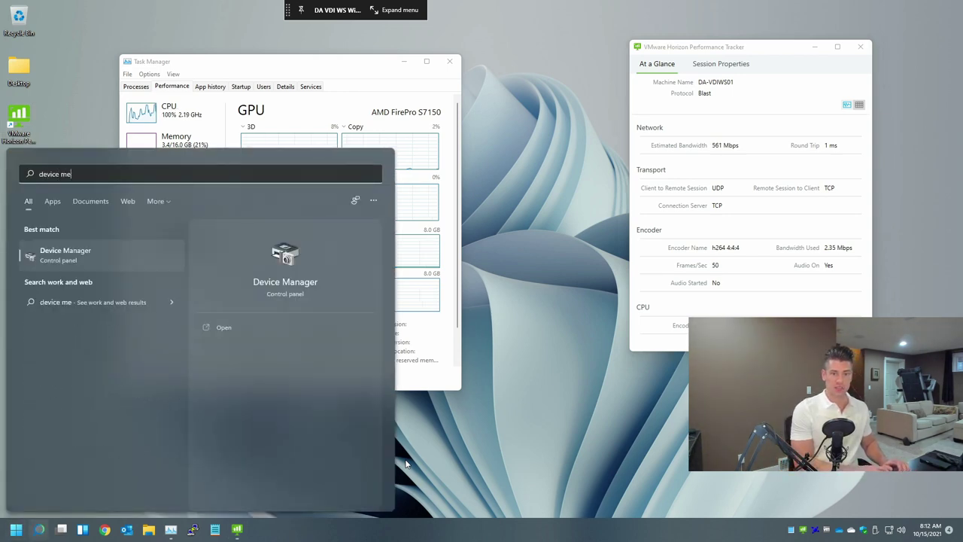
pyautogui.press('Return')
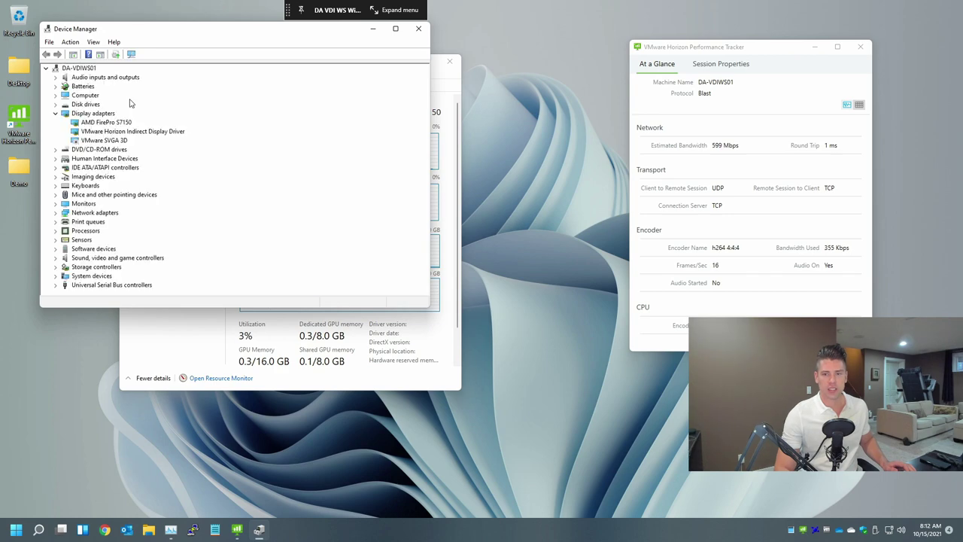
pyautogui.click(106, 122)
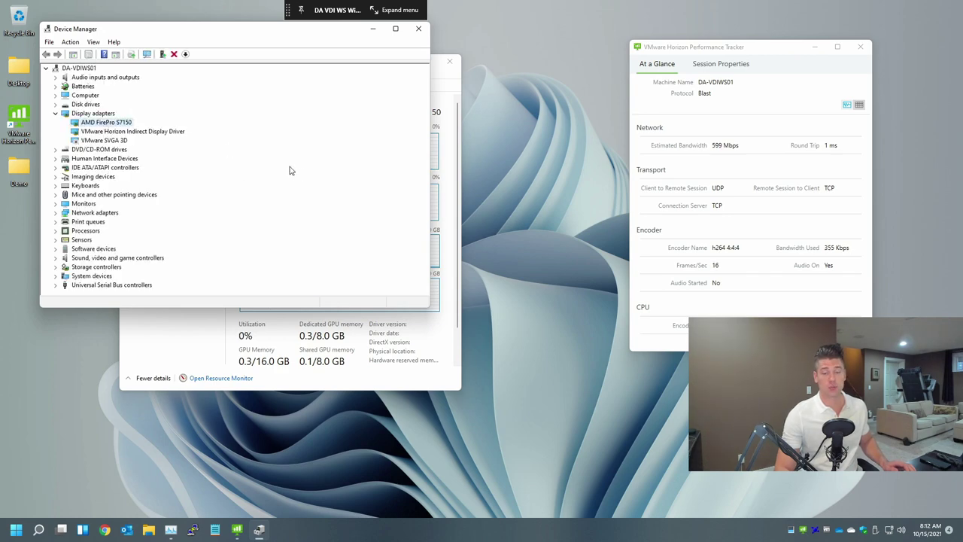
# Arrange Device Manager, Task Manager and Performance Tracker so all three are visible.
pyautogui.moveTo(299, 32); pyautogui.dragTo(571, 220)
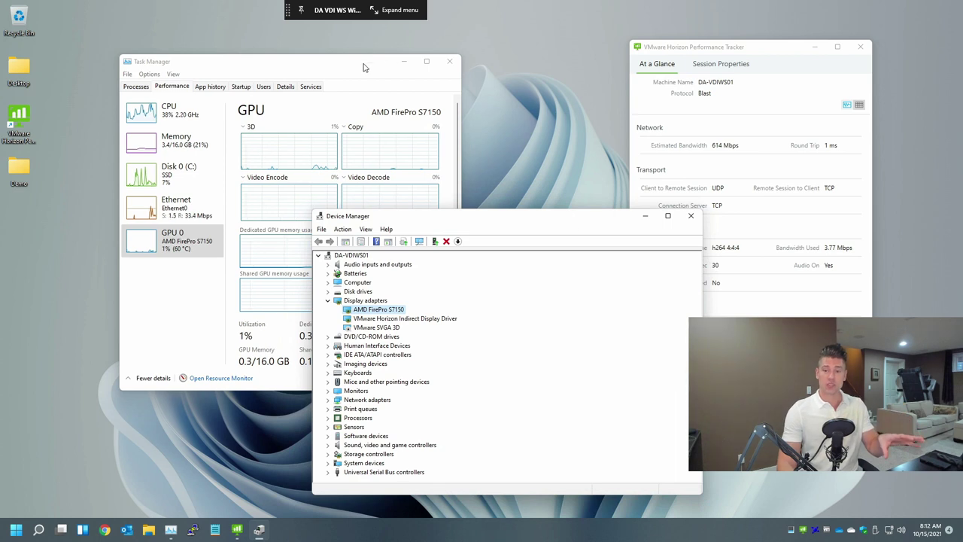
pyautogui.moveTo(364, 64); pyautogui.dragTo(292, 52)
pyautogui.moveTo(770, 51); pyautogui.dragTo(817, 44)
pyautogui.click(535, 226)
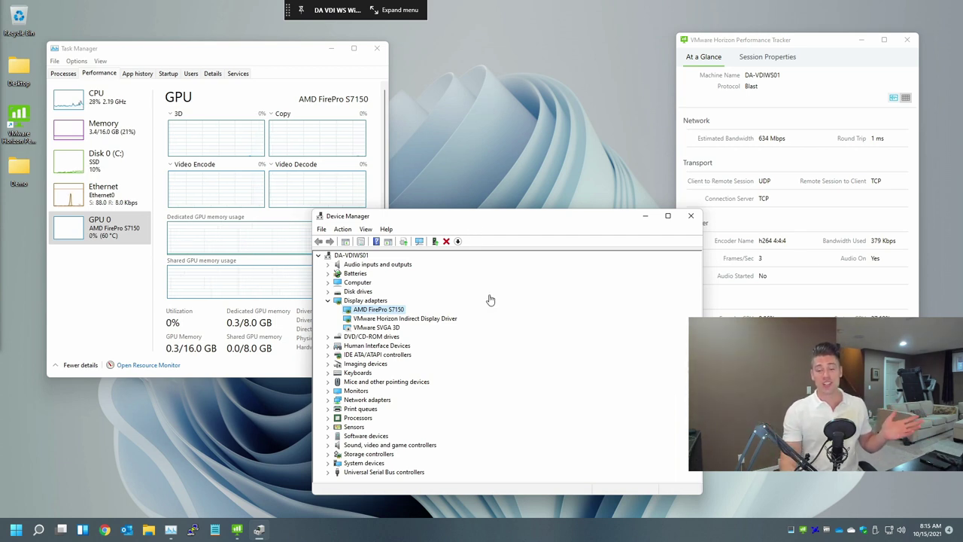
pyautogui.click(385, 329)
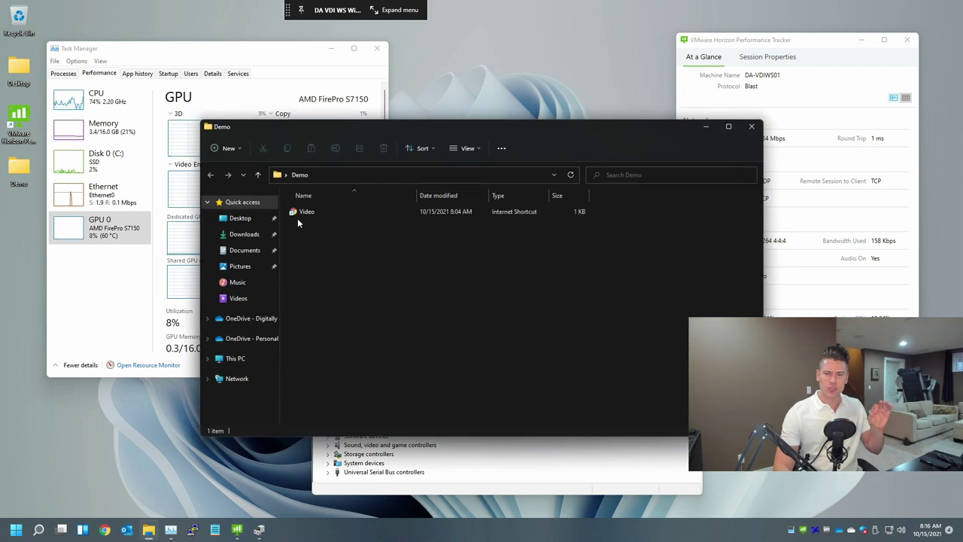
# Open the Grotto Mountain YouTube video in Theater mode in a larger browser window.
pyautogui.doubleClick(305, 212)
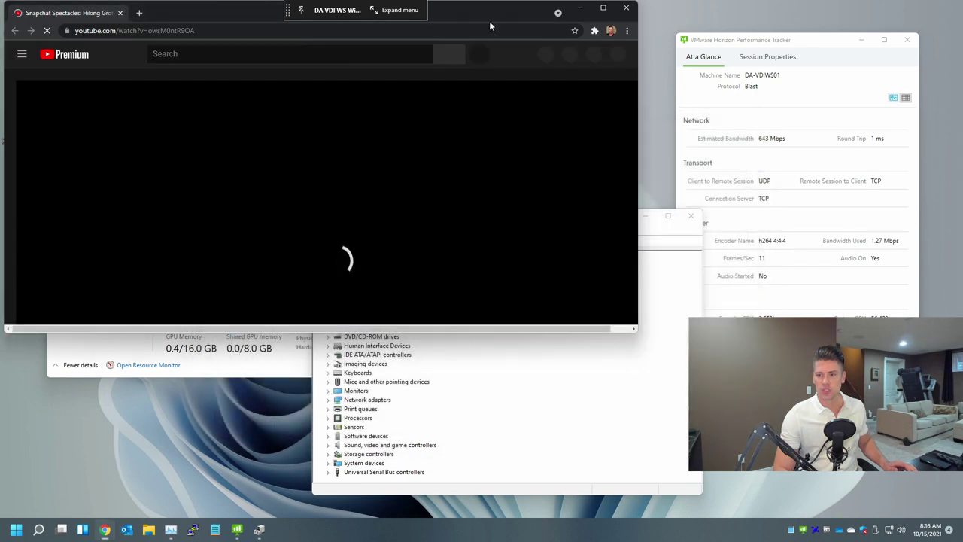
pyautogui.moveTo(494, 14); pyautogui.dragTo(601, 75)
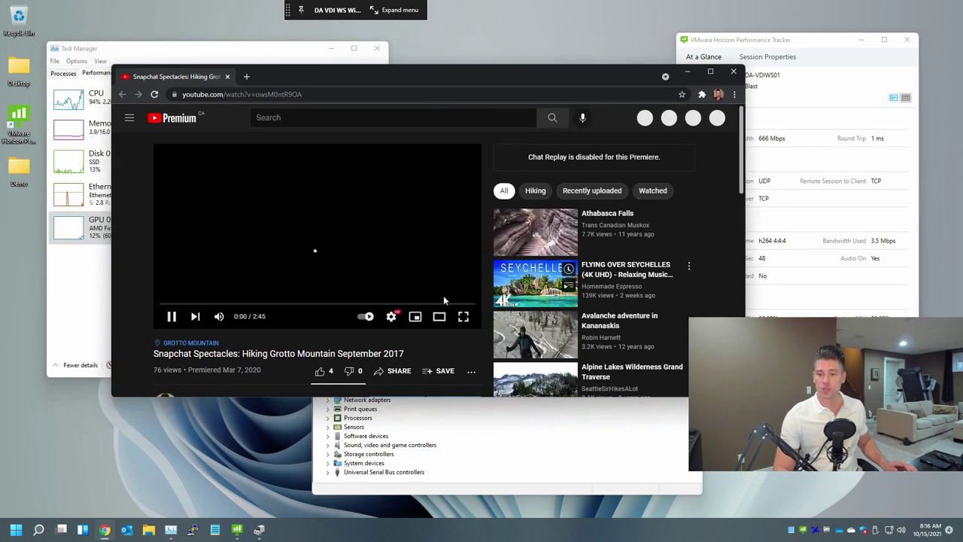
pyautogui.click(433, 317)
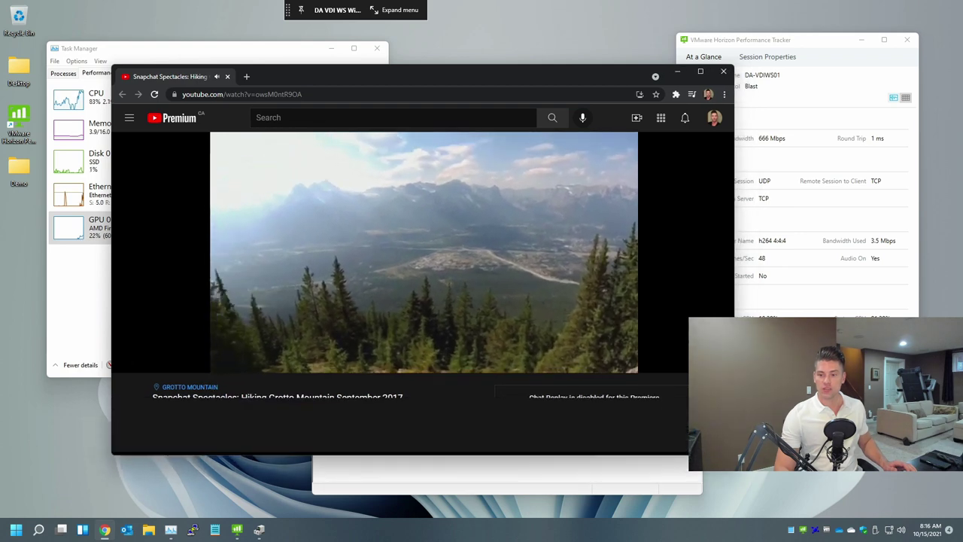
pyautogui.moveTo(510, 80); pyautogui.dragTo(570, 76)
# Check the video quality options and skip ahead to about 1:00 in the hiking footage.
pyautogui.click(724, 412)
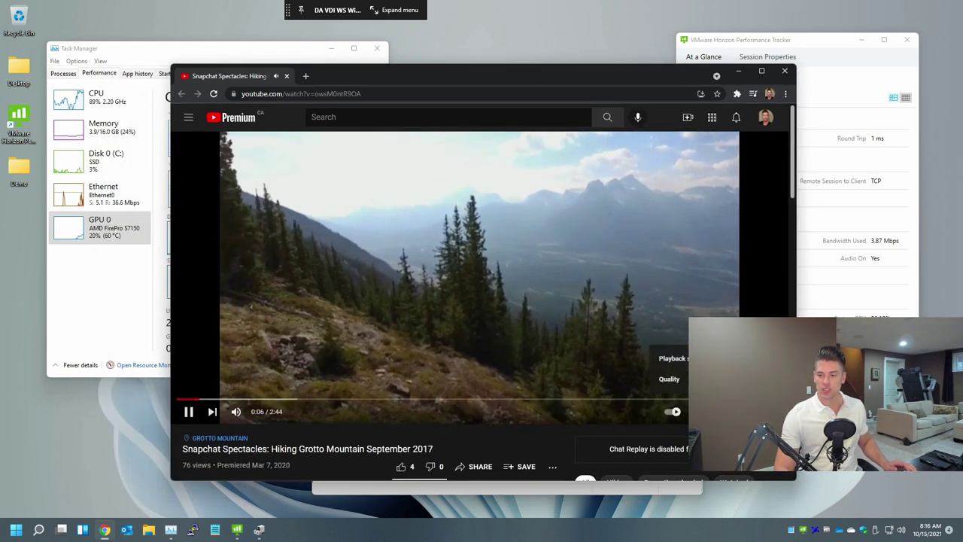
pyautogui.click(669, 378)
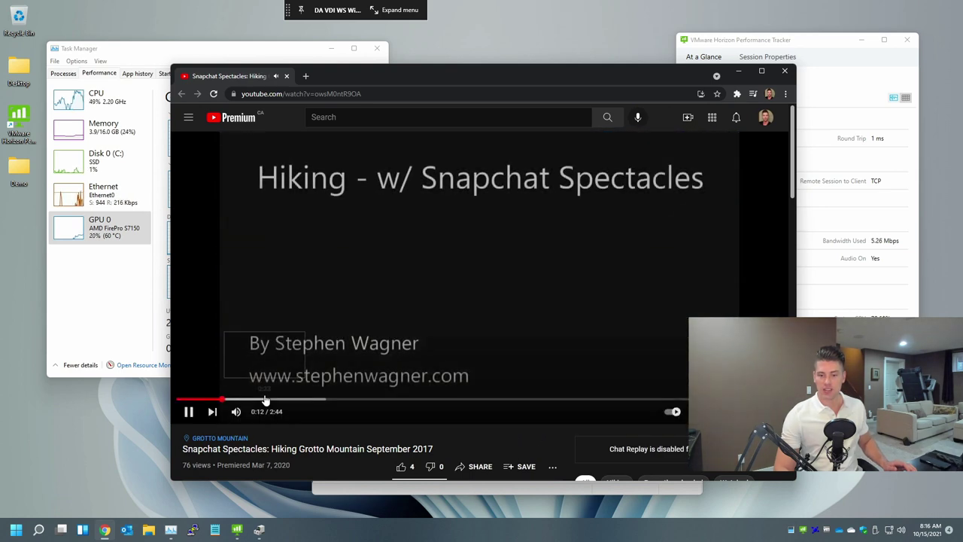
pyautogui.click(325, 399)
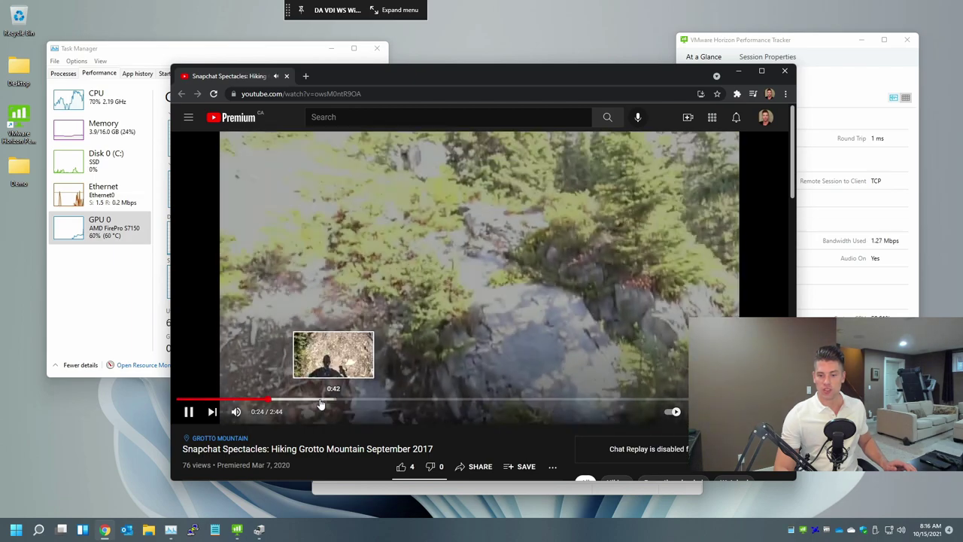
pyautogui.click(397, 400)
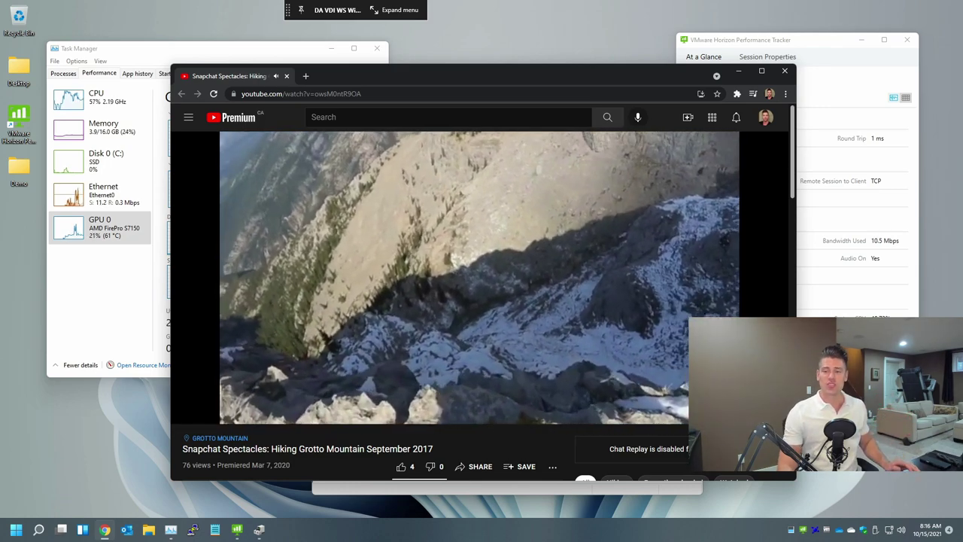
pyautogui.click(114, 314)
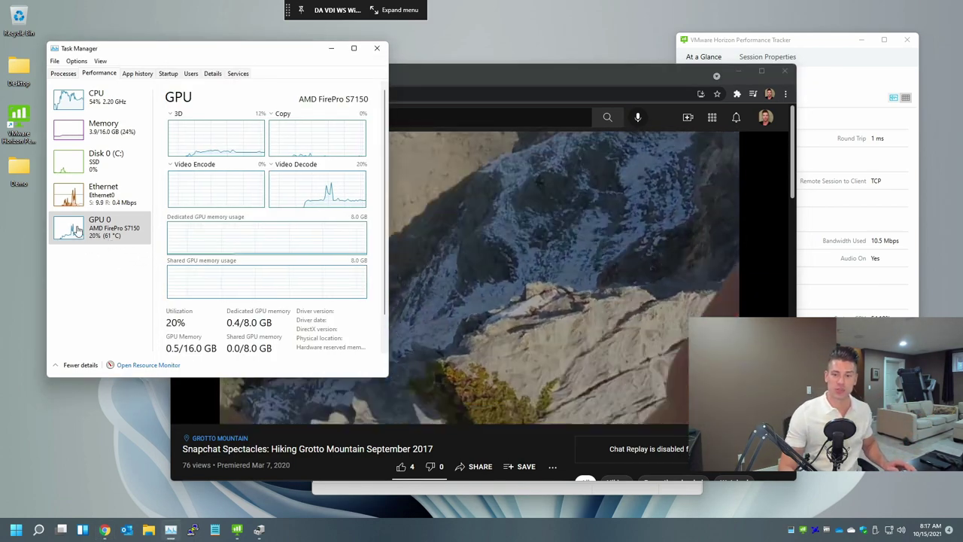
# Switch Performance Tracker to its bandwidth/CPU graph view and close Chrome.
pyautogui.click(861, 161)
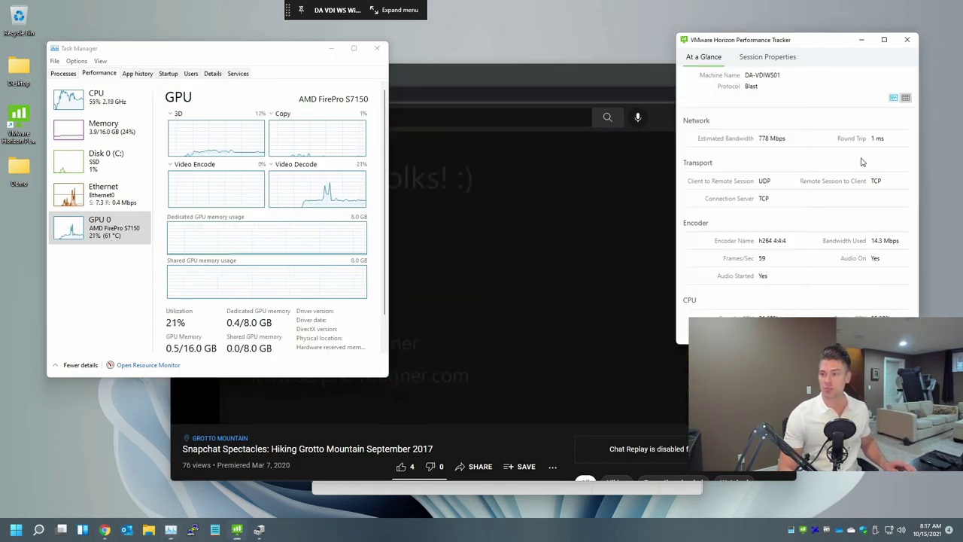
pyautogui.click(894, 97)
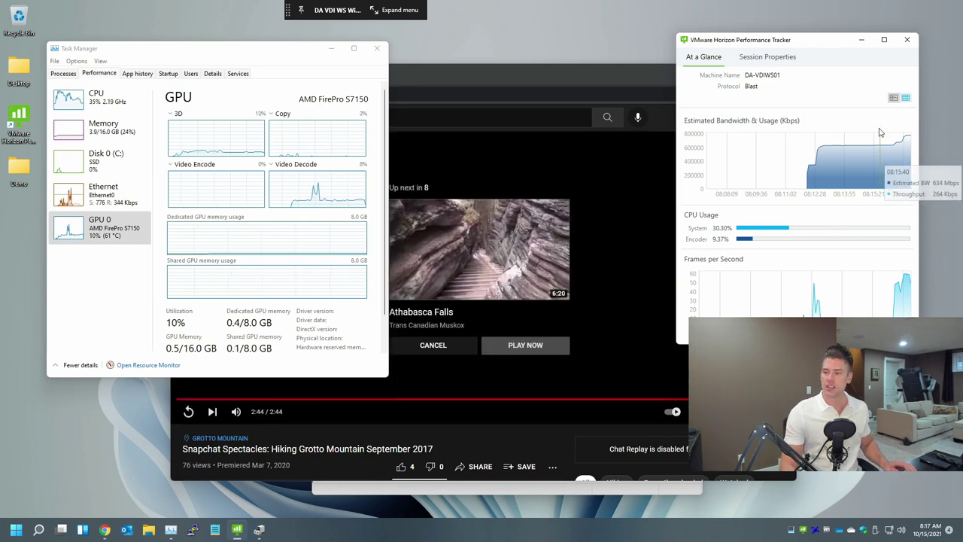
pyautogui.click(653, 73)
pyautogui.click(787, 73)
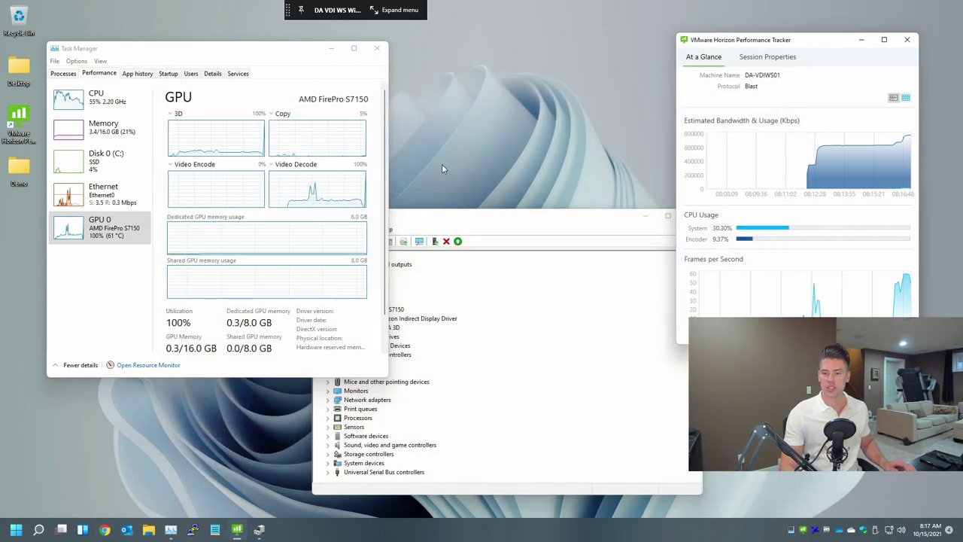
# Run dxdiag and view the DirectX Diagnostic Tool's display details for the AMD FirePro S7150.
pyautogui.click(17, 530)
pyautogui.write('dx')
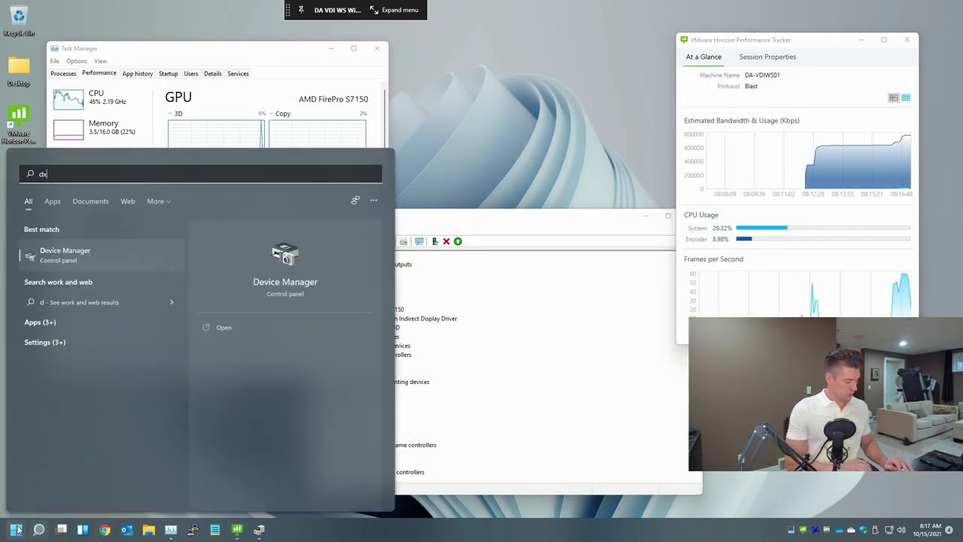
pyautogui.write('diag')
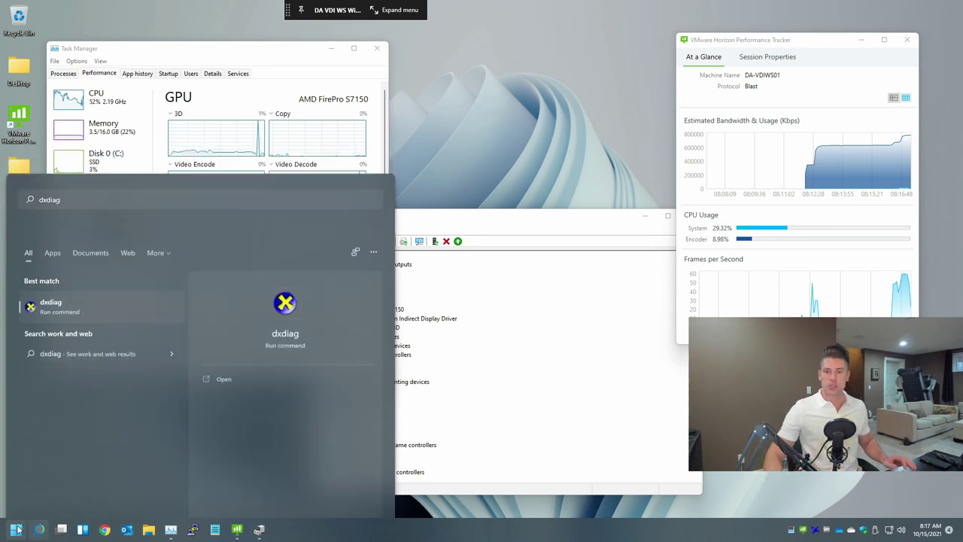
pyautogui.press('Return')
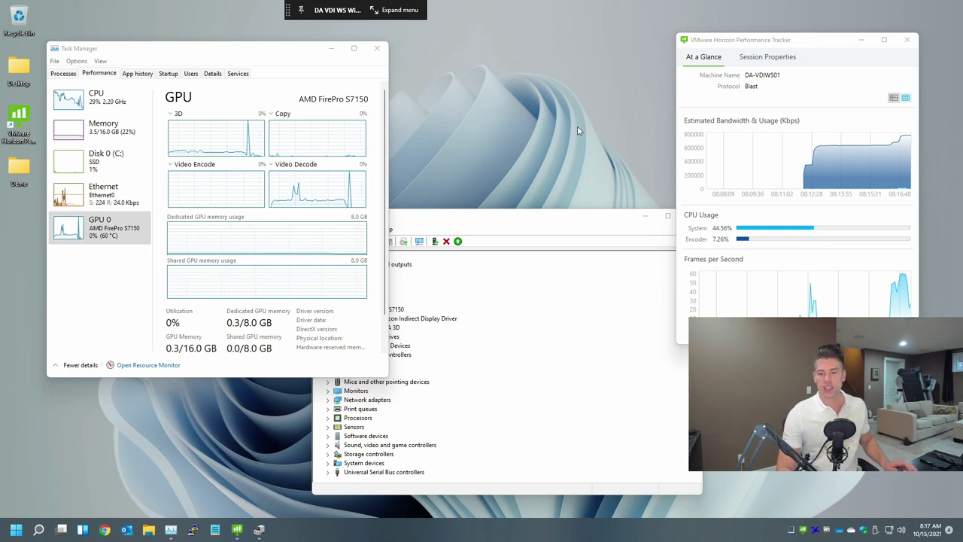
pyautogui.click(589, 226)
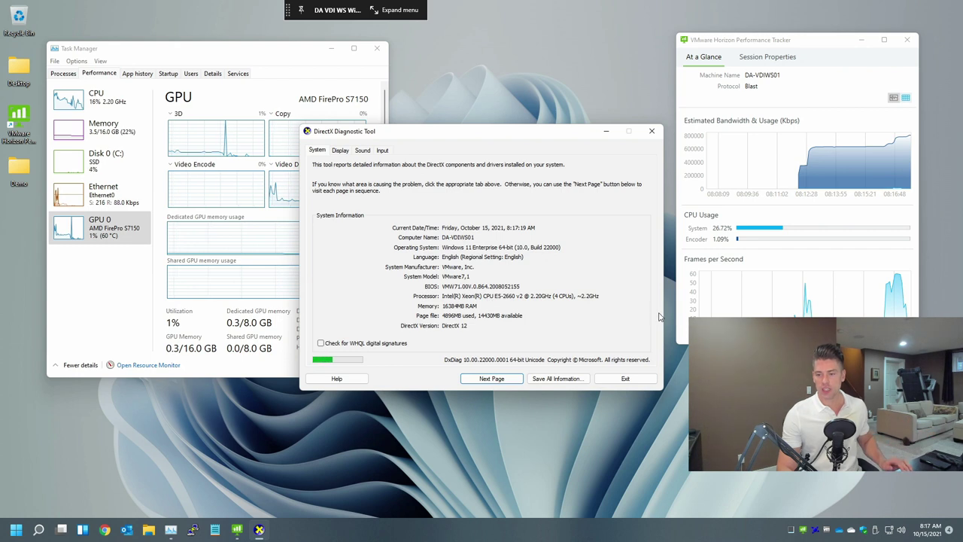
pyautogui.click(340, 151)
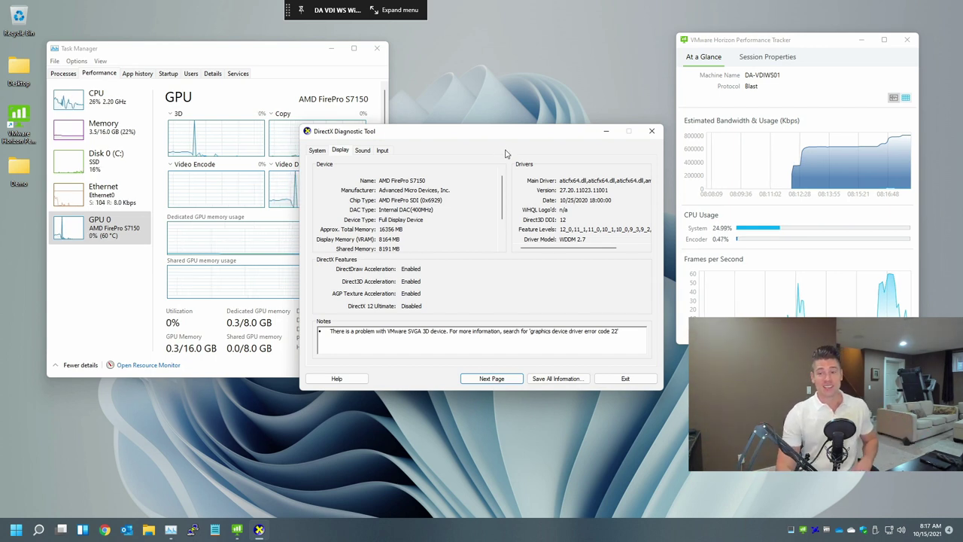
# Move the DxDiag window to the left-centre and shift Performance Tracker left beside Task Manager.
pyautogui.moveTo(510, 137); pyautogui.dragTo(604, 213)
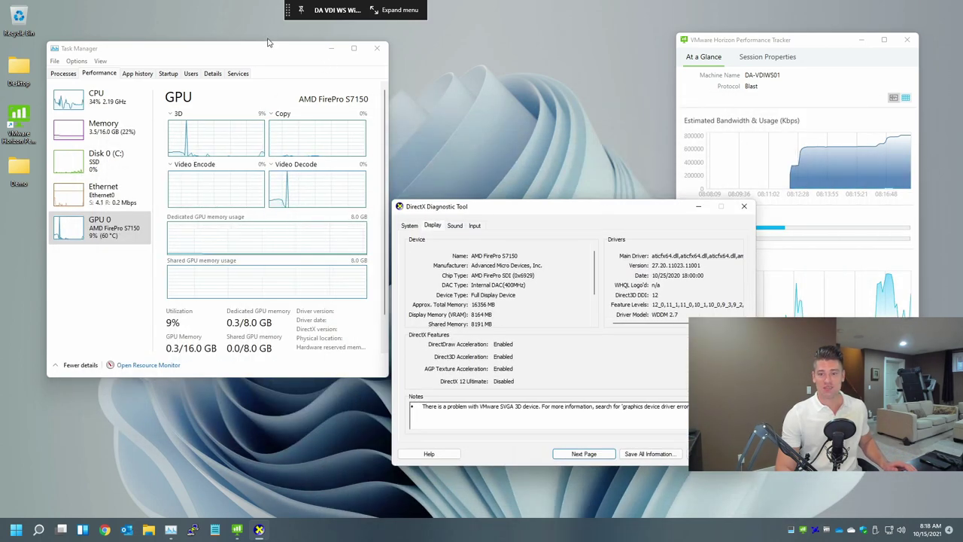
pyautogui.moveTo(837, 43); pyautogui.dragTo(788, 52)
pyautogui.click(16, 530)
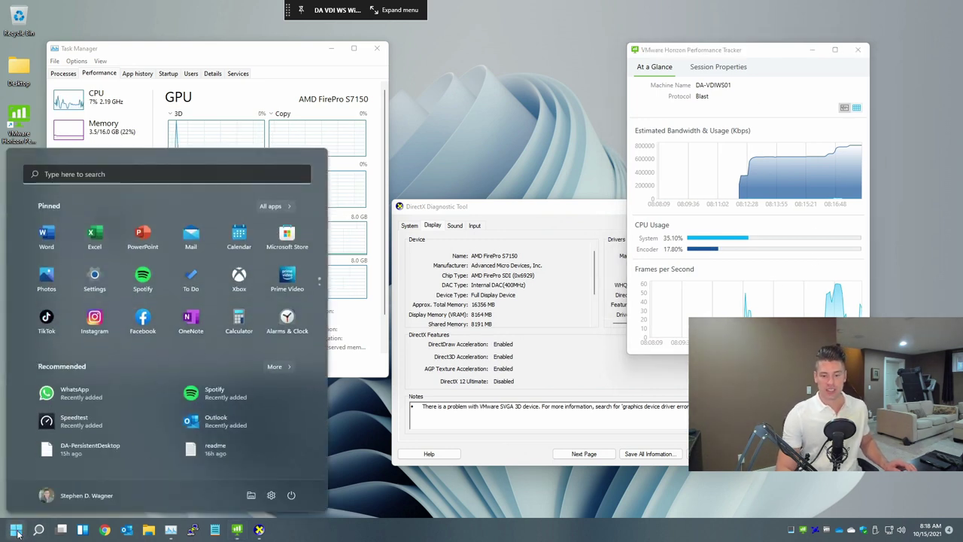
pyautogui.click(16, 531)
pyautogui.moveTo(569, 210); pyautogui.dragTo(370, 218)
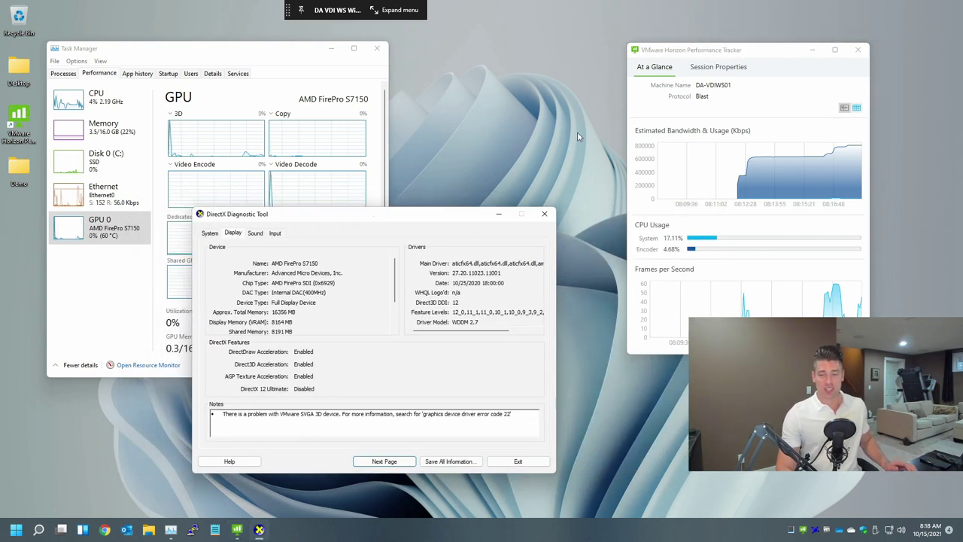